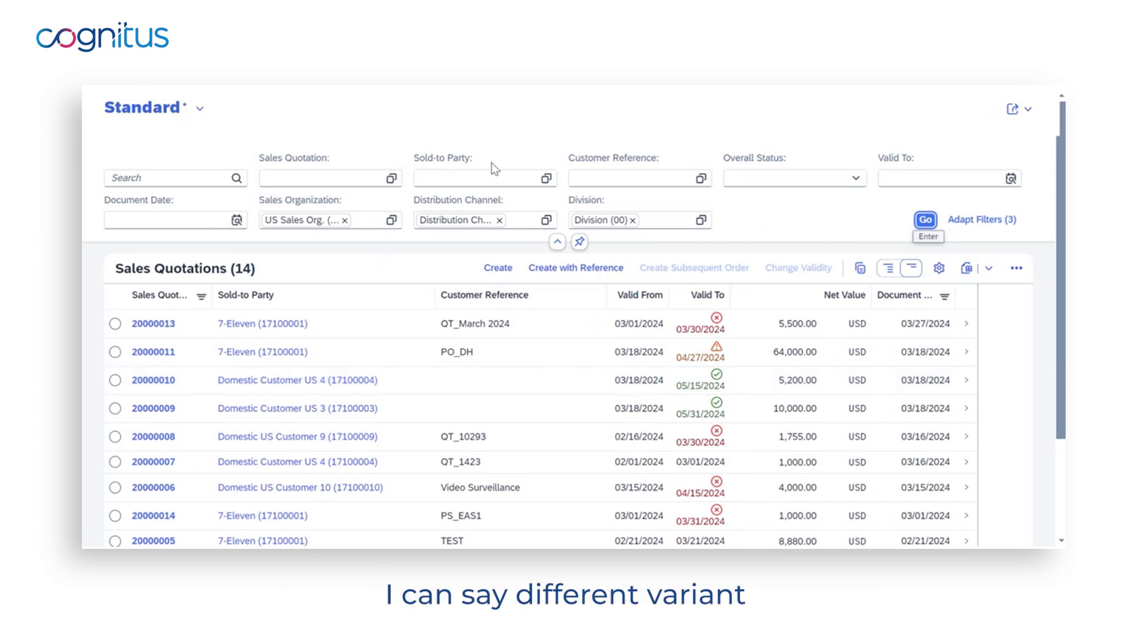
pyautogui.click(856, 181)
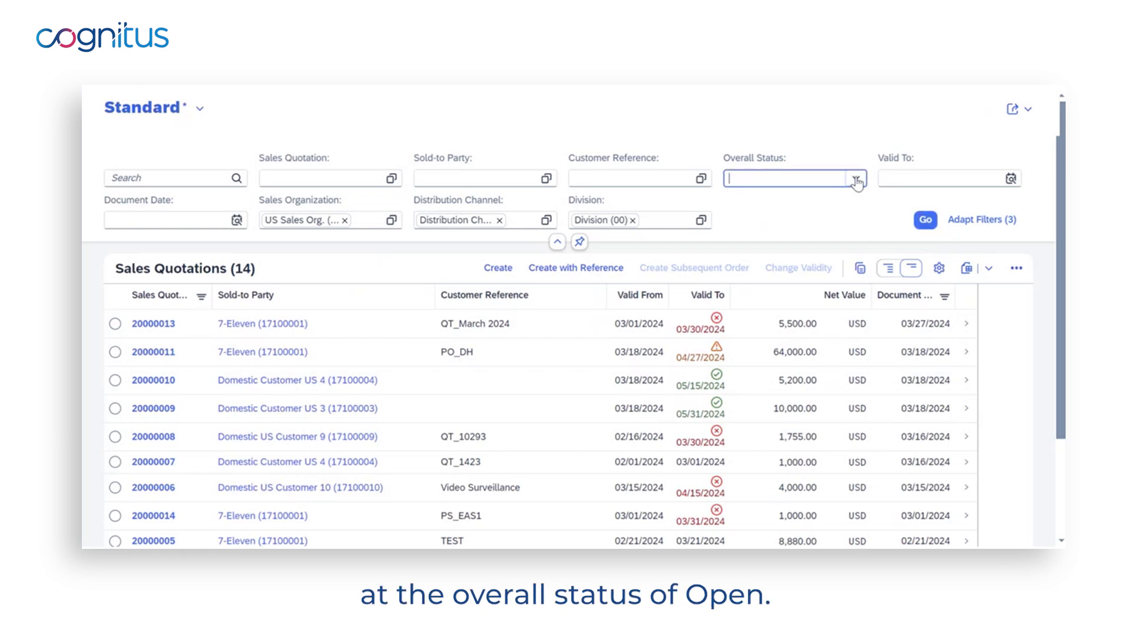
pyautogui.click(856, 180)
pyautogui.click(736, 223)
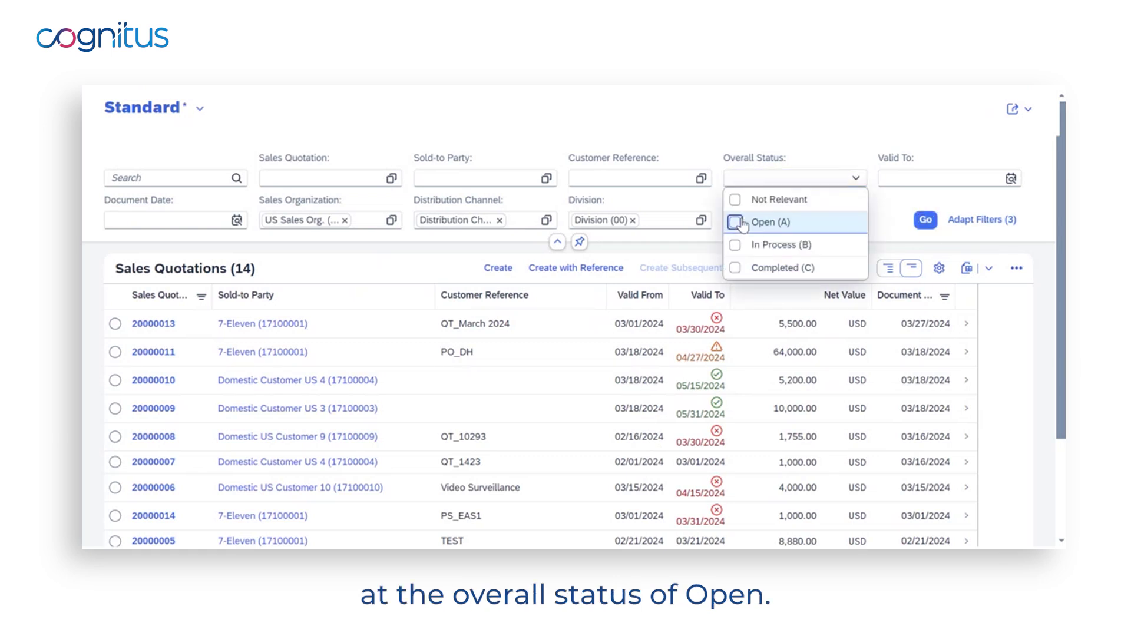
pyautogui.click(878, 214)
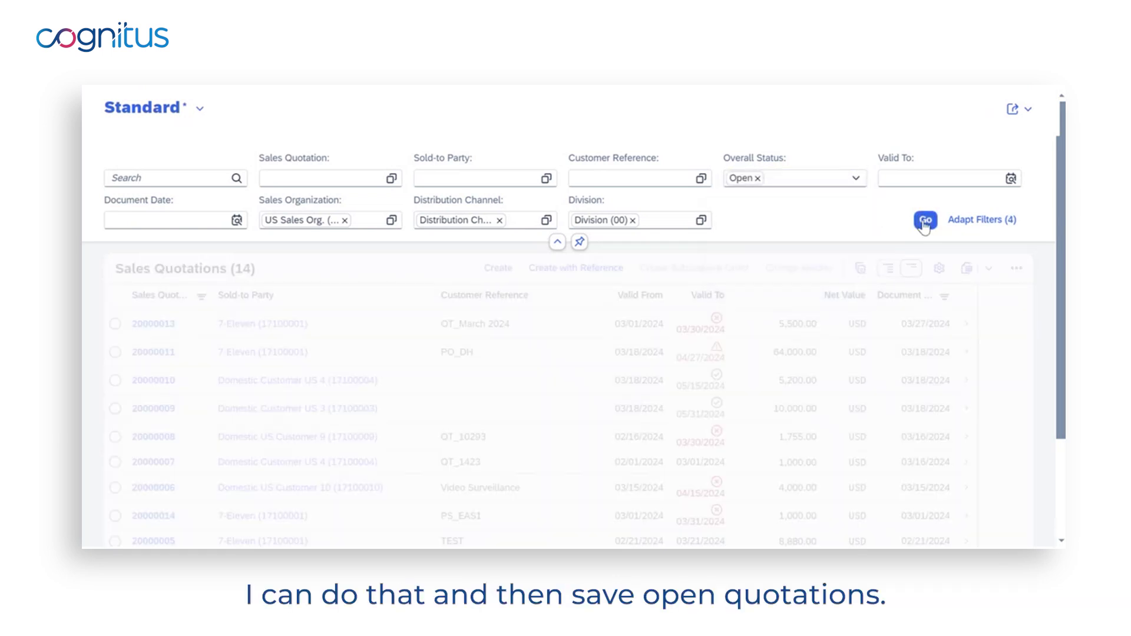
pyautogui.click(927, 221)
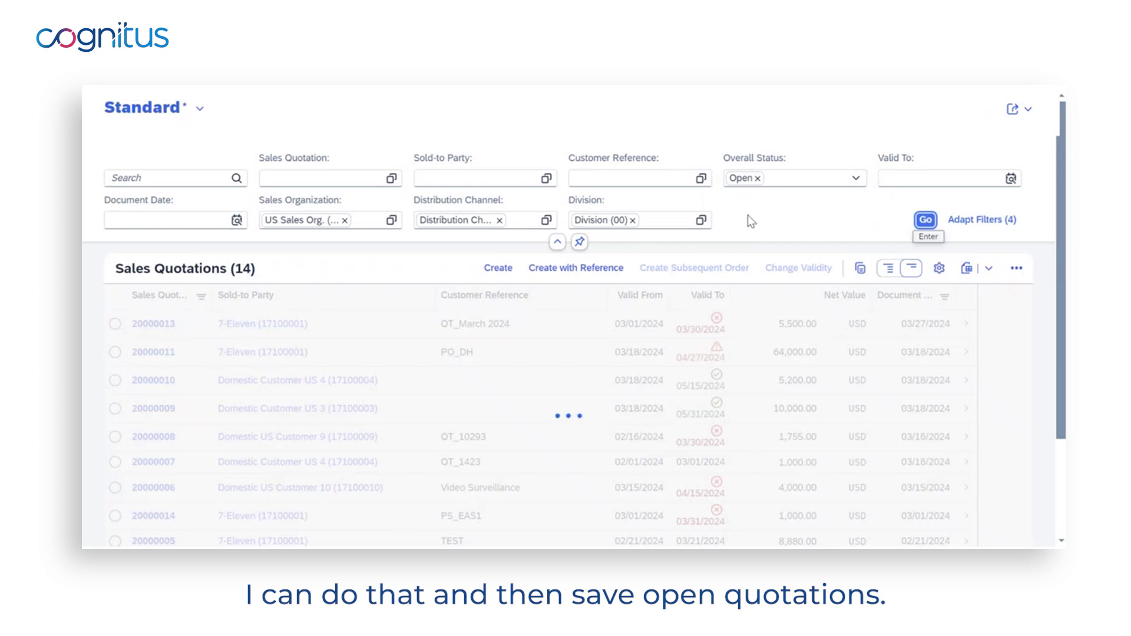
pyautogui.click(767, 179)
pyautogui.click(932, 226)
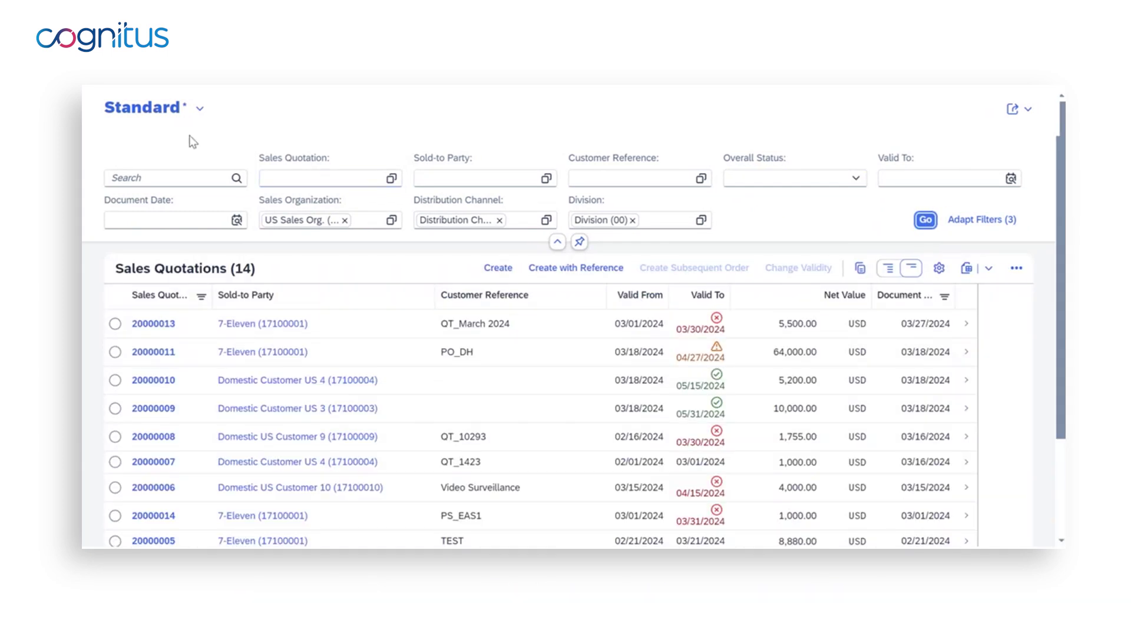
pyautogui.click(199, 108)
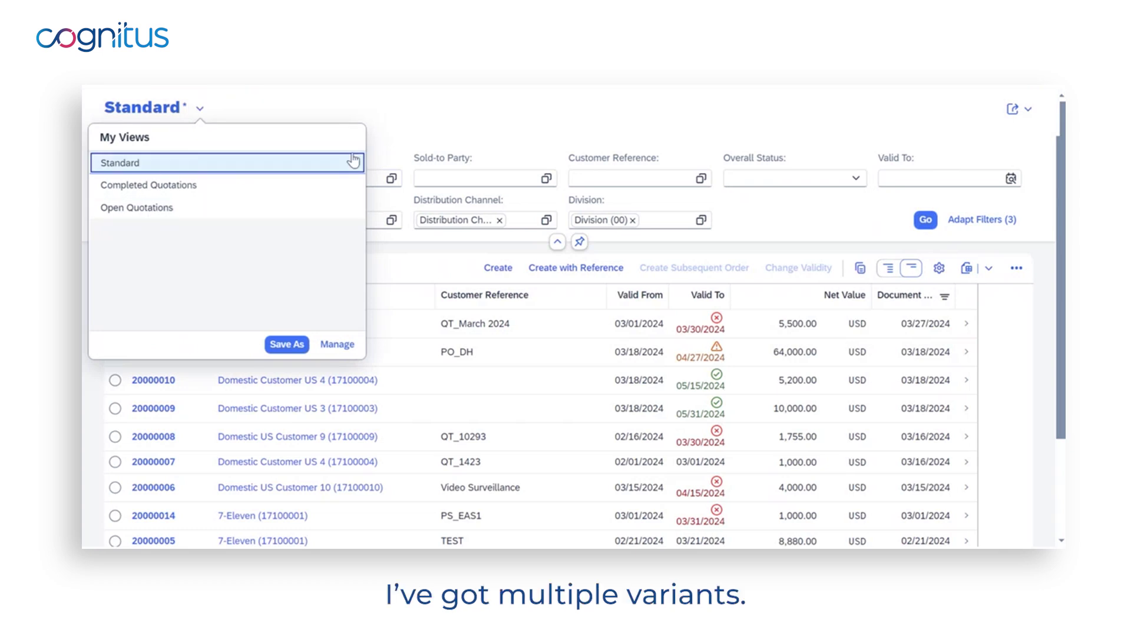
pyautogui.click(477, 138)
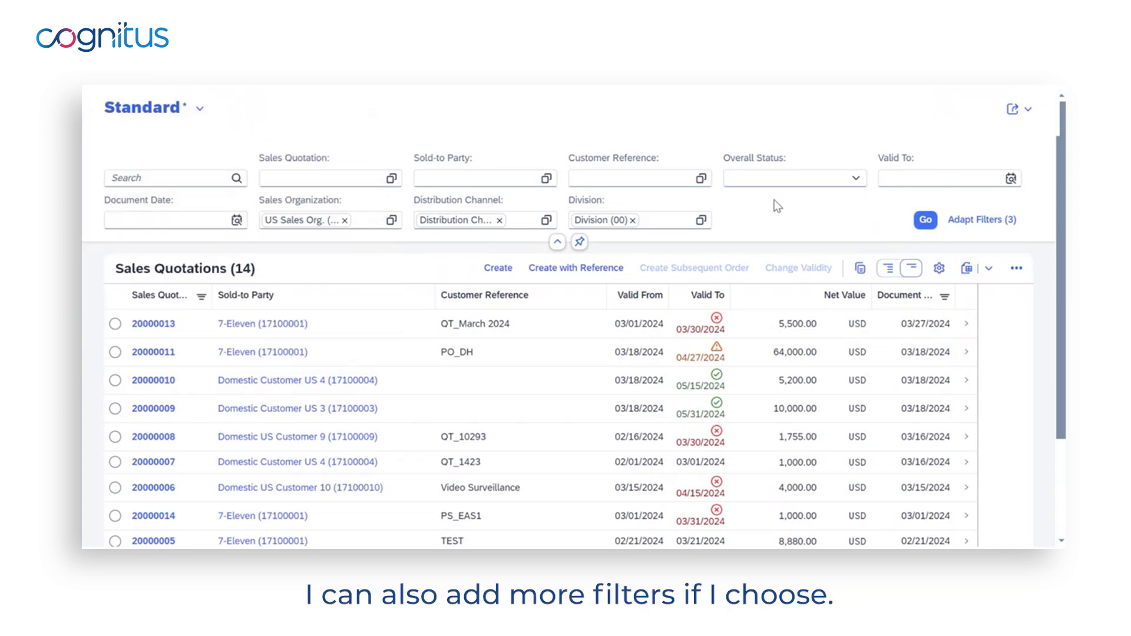
# Add Created By to the Sales Quotations filter bar through Adapt Filters.
pyautogui.click(975, 223)
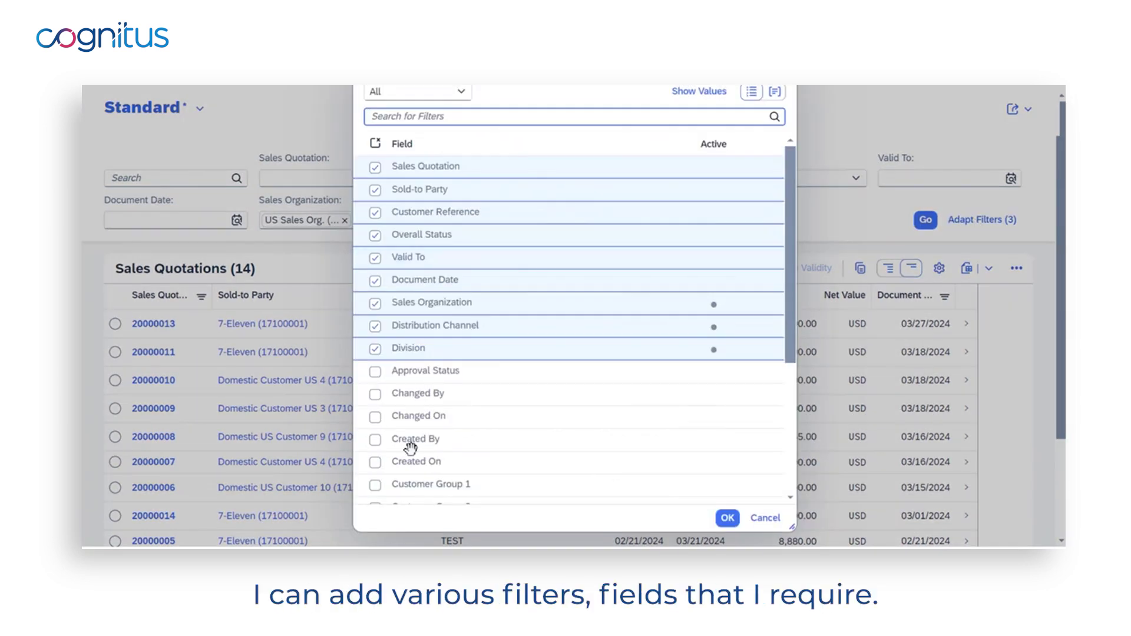
pyautogui.scroll(-4, 492, 425)
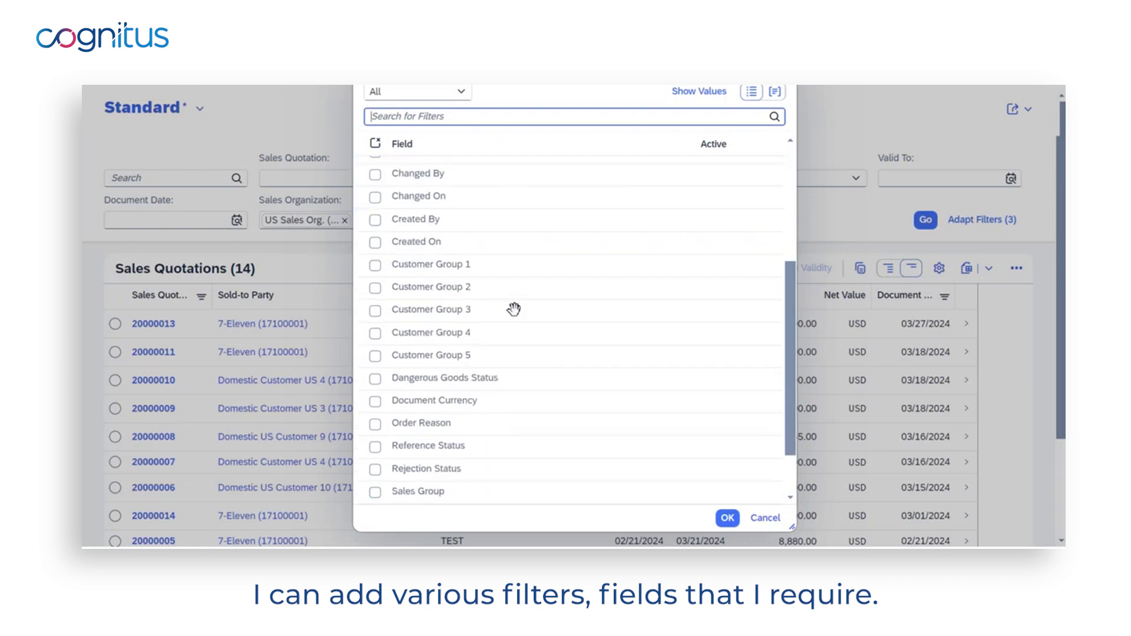
pyautogui.click(375, 222)
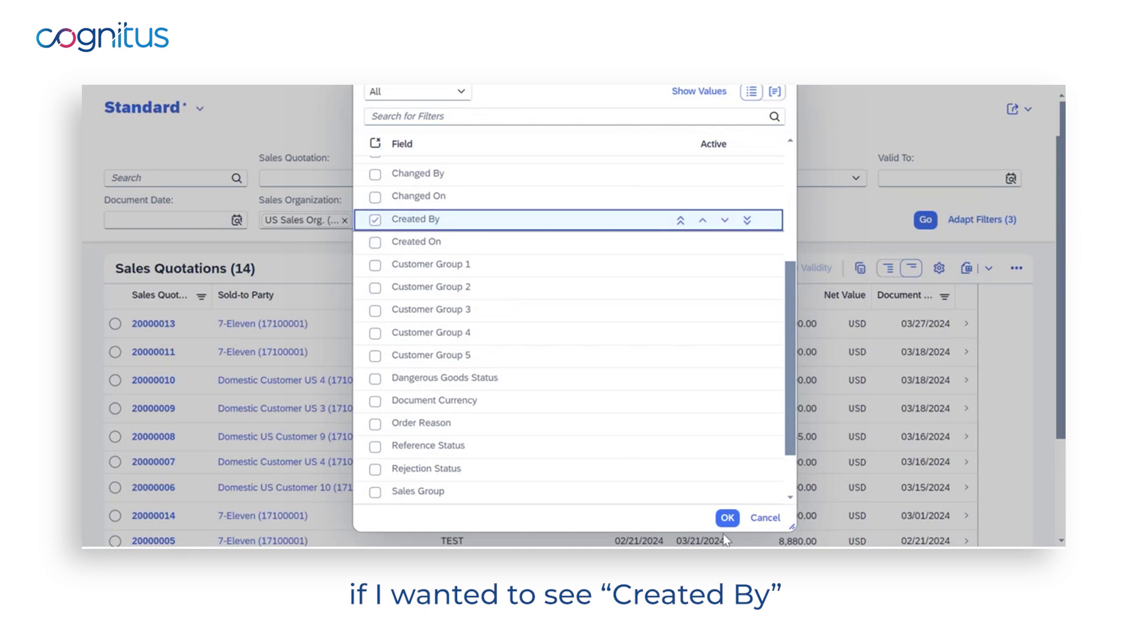
pyautogui.click(728, 518)
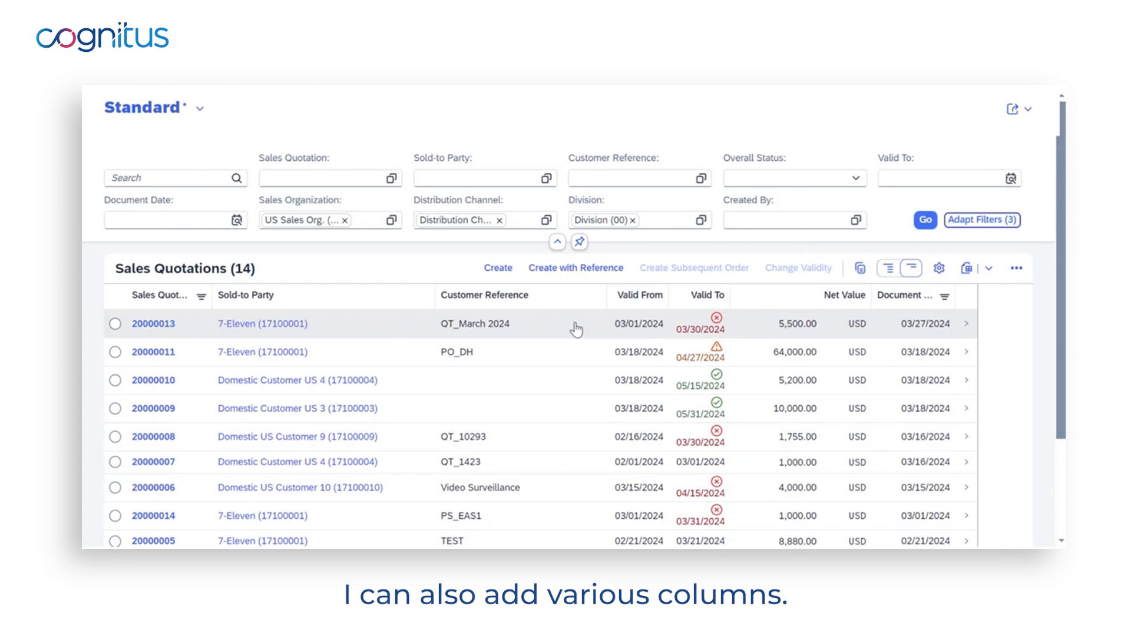
pyautogui.click(941, 270)
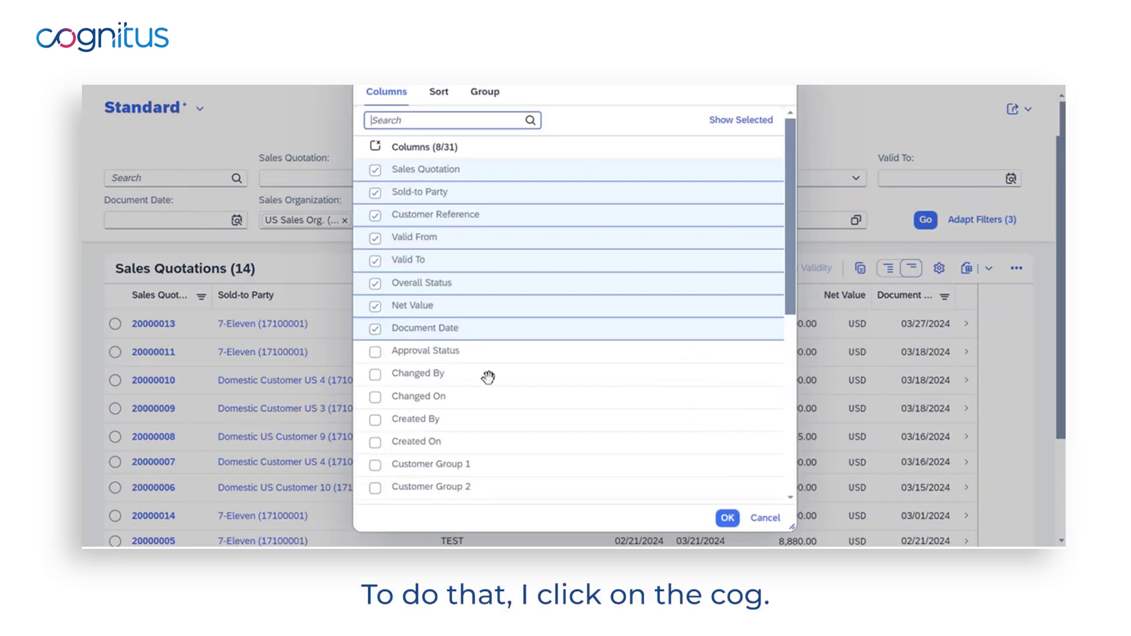
pyautogui.scroll(-8, 496, 393)
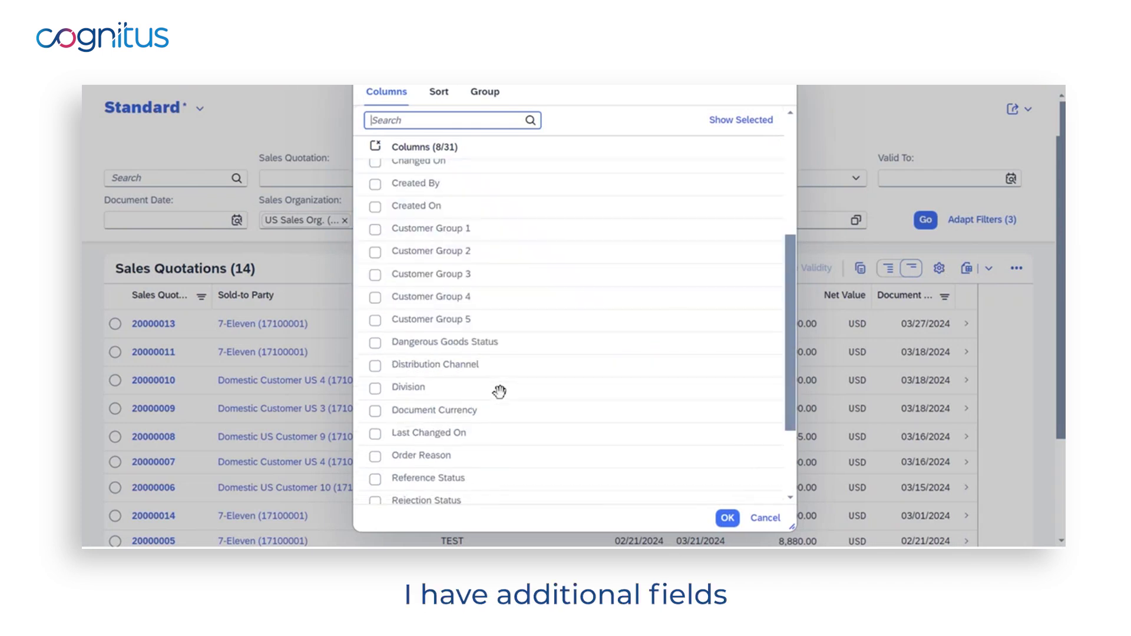
pyautogui.scroll(5, 499, 392)
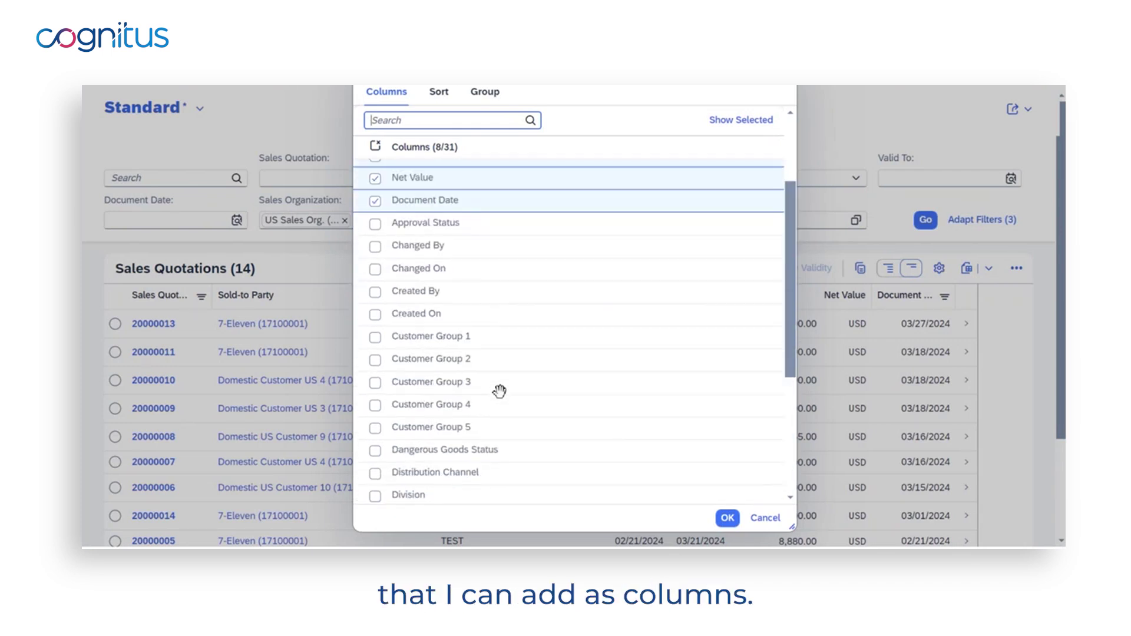
pyautogui.click(728, 518)
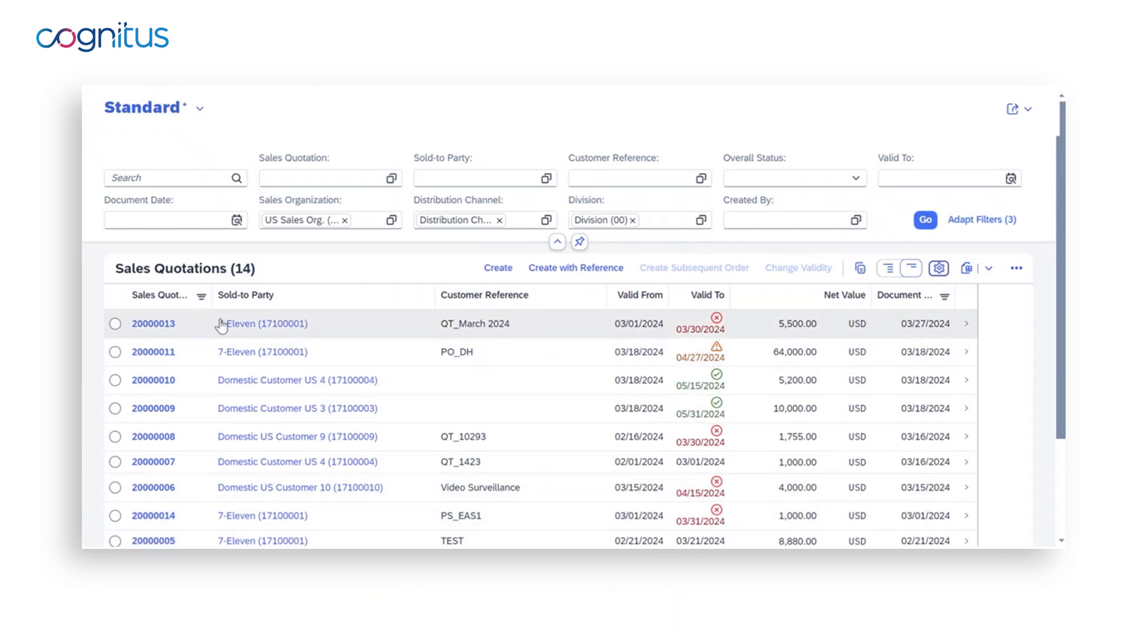
# Select quotation 20000013 and start a new sales quotation with Create.
pyautogui.click(115, 324)
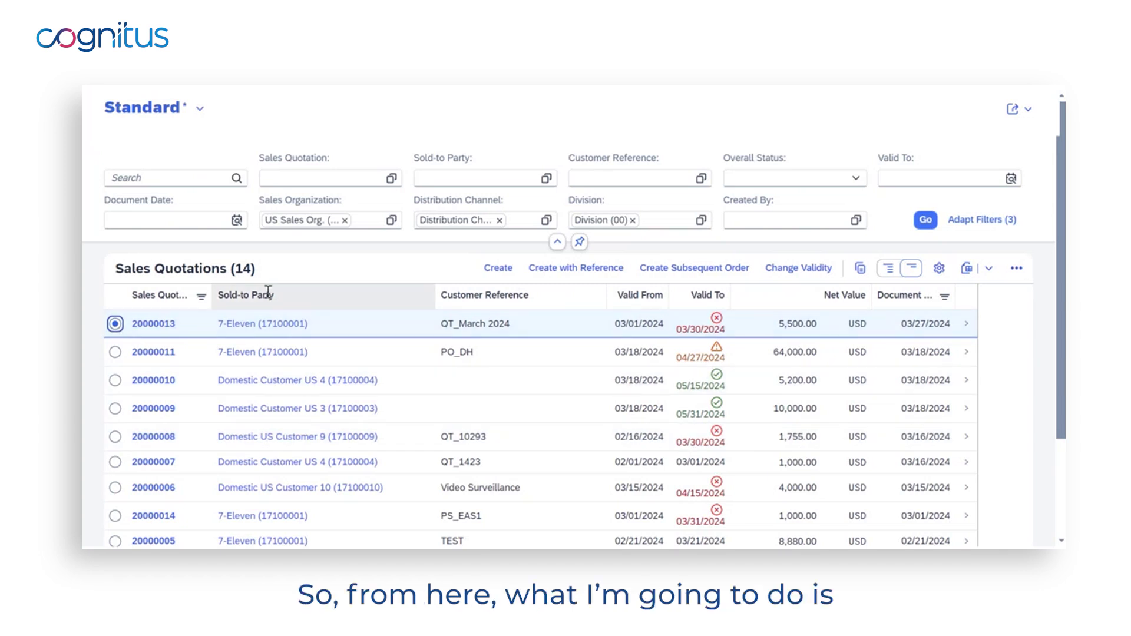
pyautogui.click(499, 270)
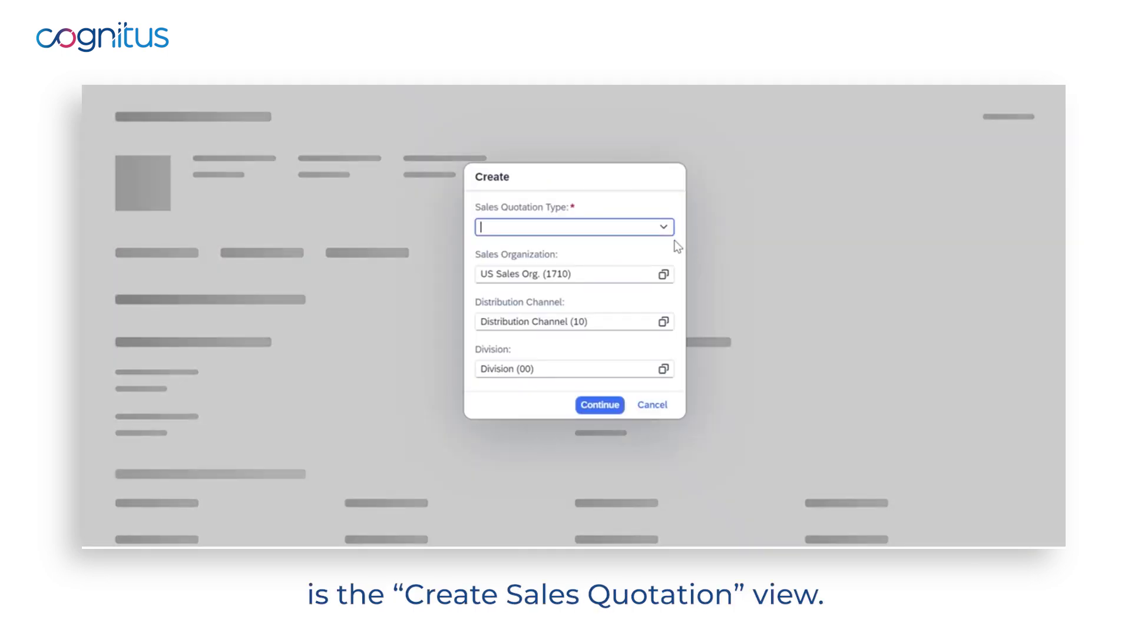
# Choose sales quotation type Quotation (QT) and continue to the new quotation form.
pyautogui.click(664, 228)
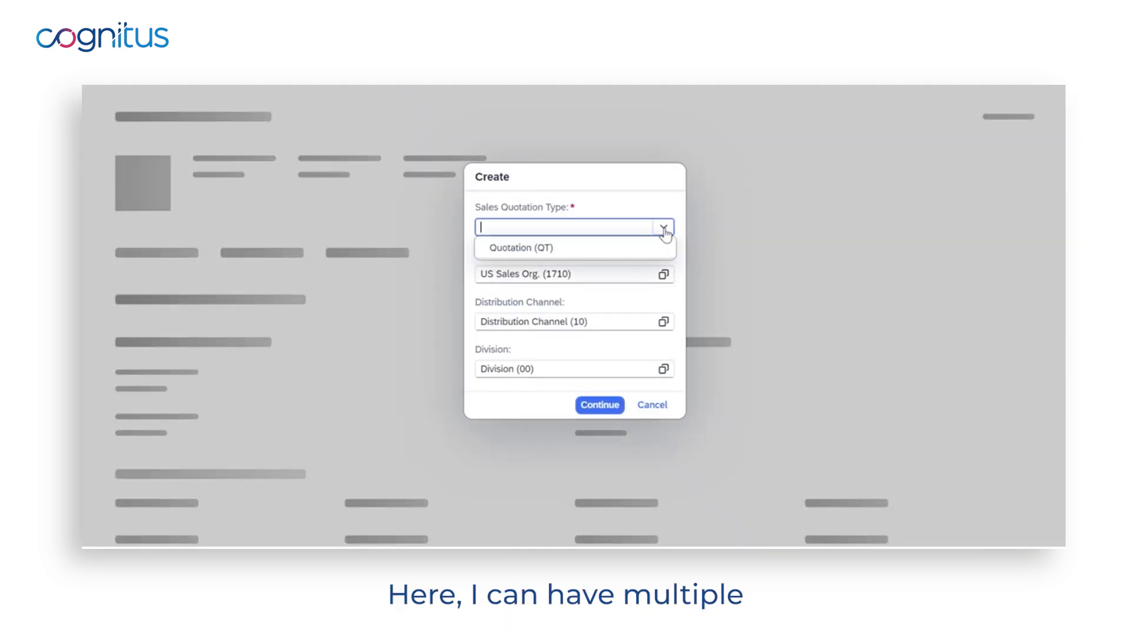
pyautogui.click(553, 252)
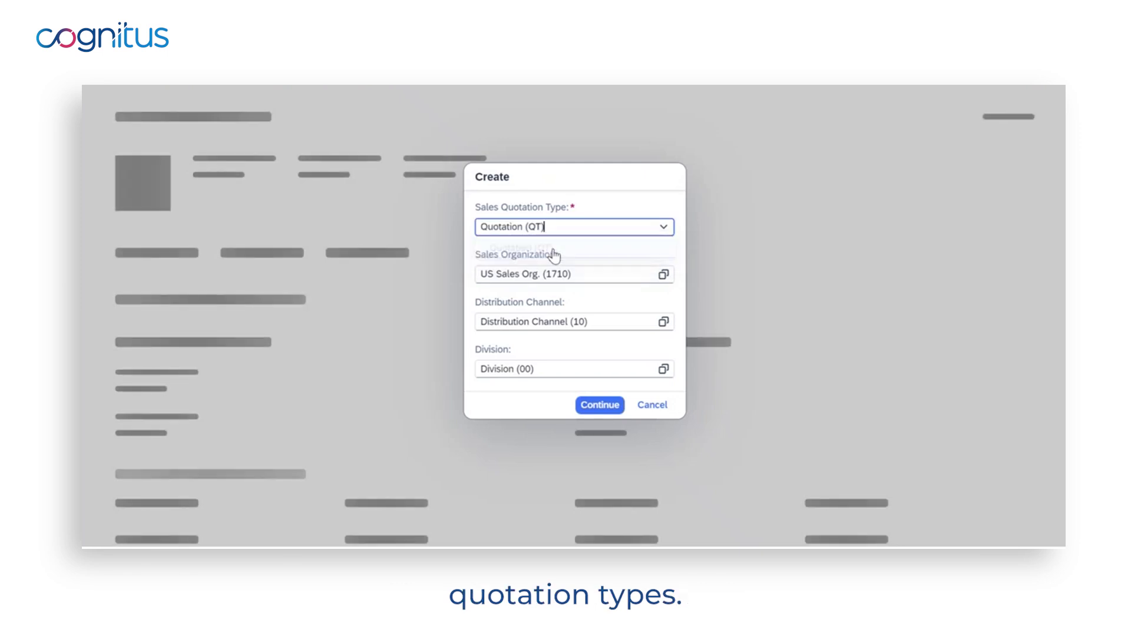
pyautogui.click(606, 410)
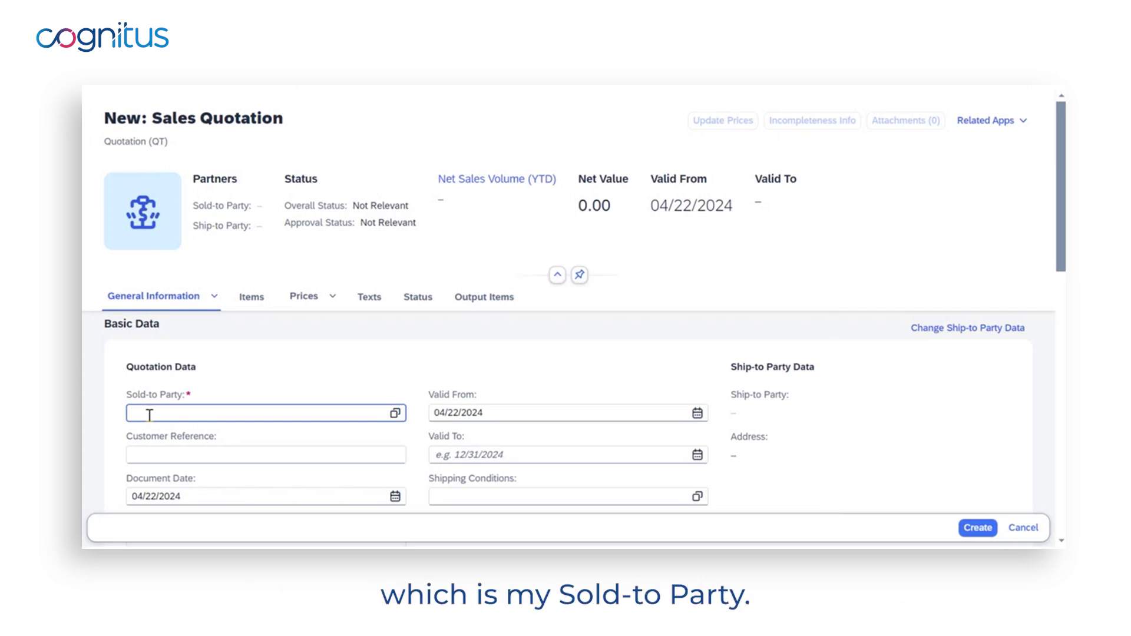
# Set the sold-to party to 7-Eleven.
pyautogui.write('seve')
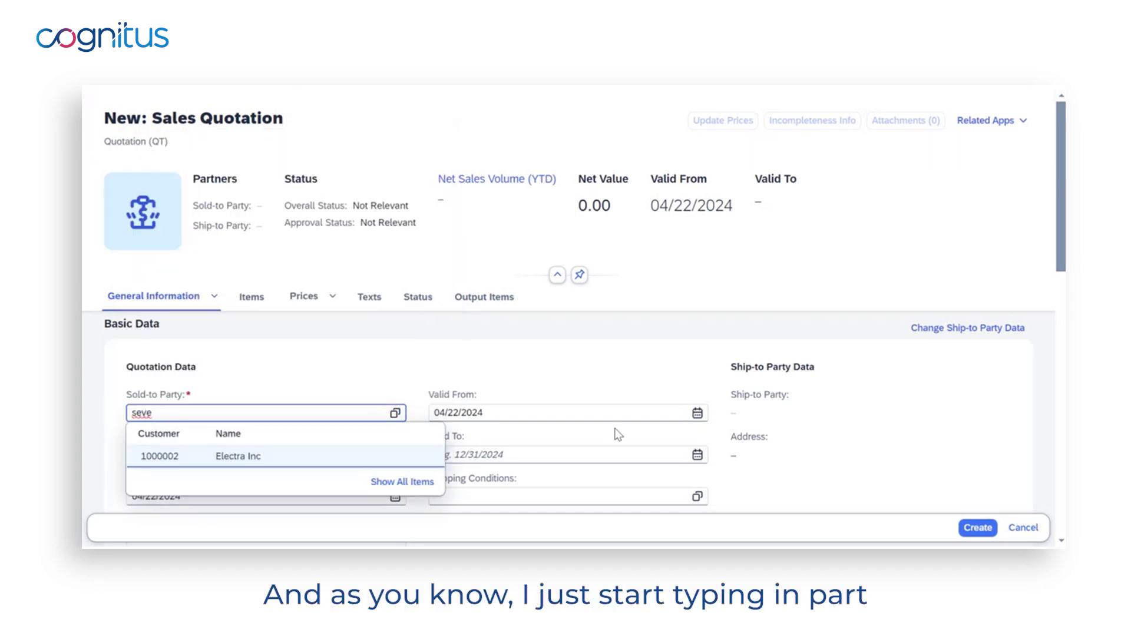
pyautogui.write('eleven')
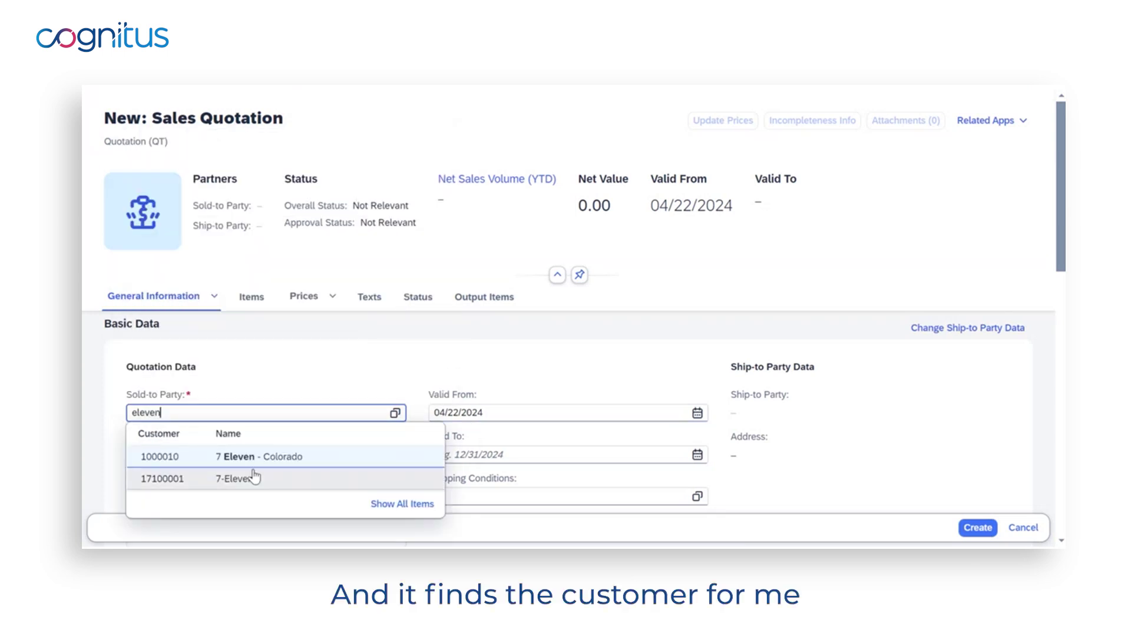
pyautogui.click(165, 478)
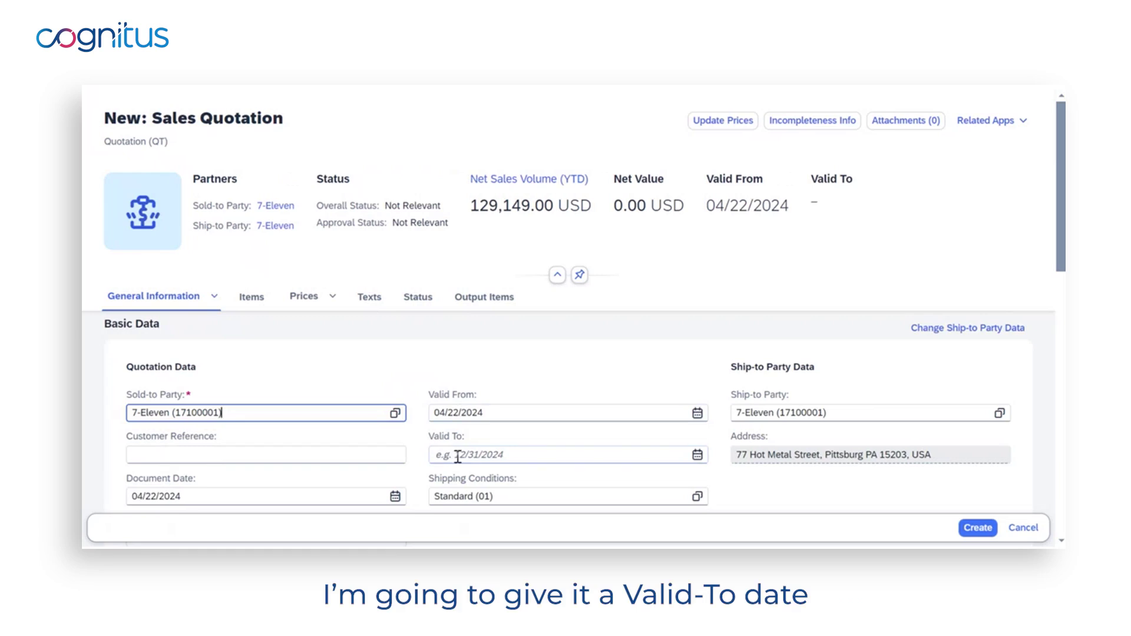
# Set the Valid To date to 05/31/2024.
pyautogui.click(698, 455)
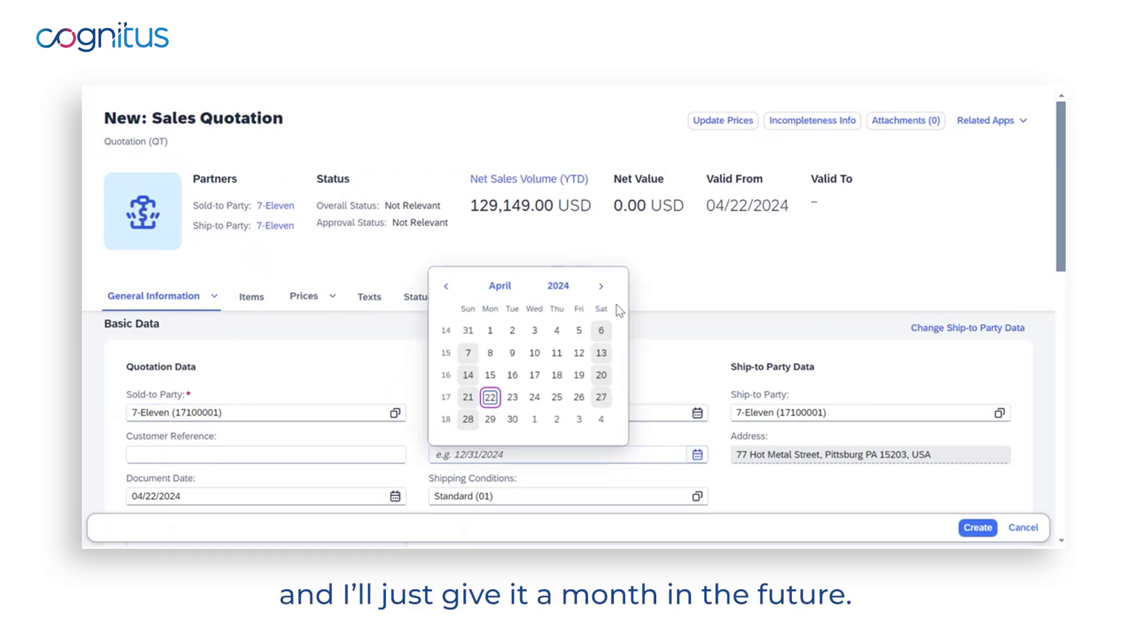
pyautogui.click(601, 287)
pyautogui.click(579, 419)
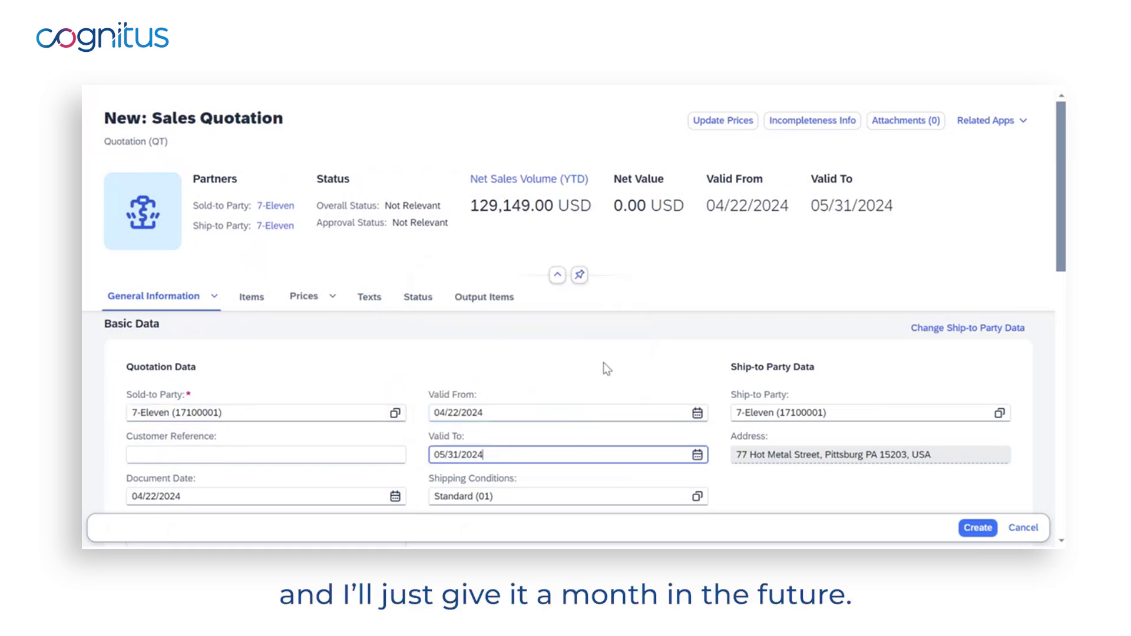
# Enter customer reference Quote 1 and switch to the quotation's Items list.
pyautogui.click(185, 453)
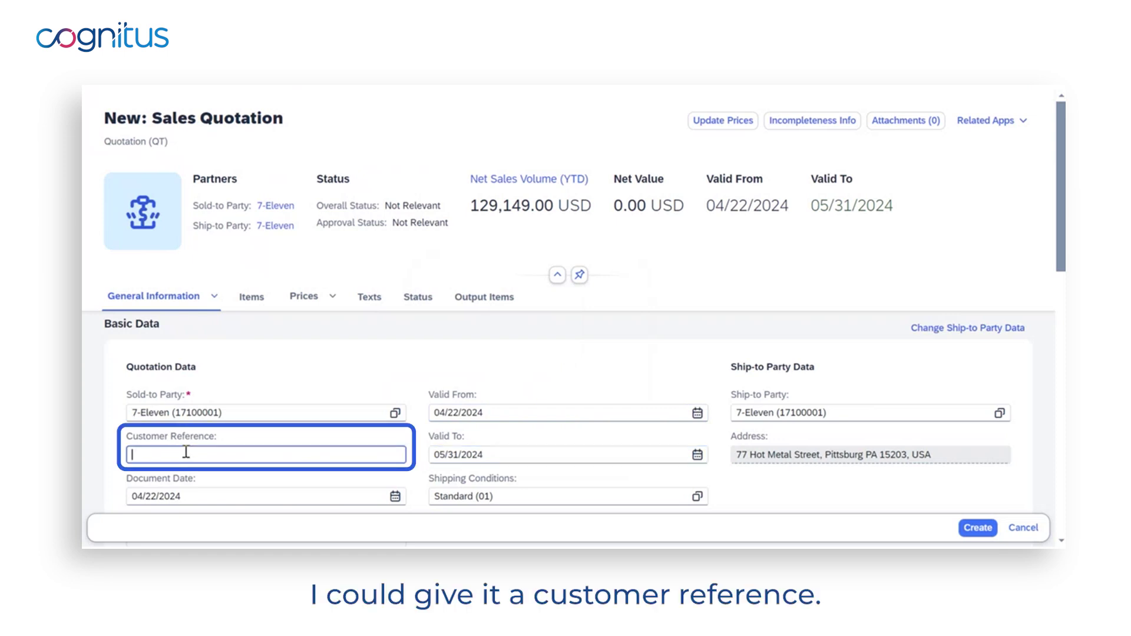
pyautogui.write('Quote 1')
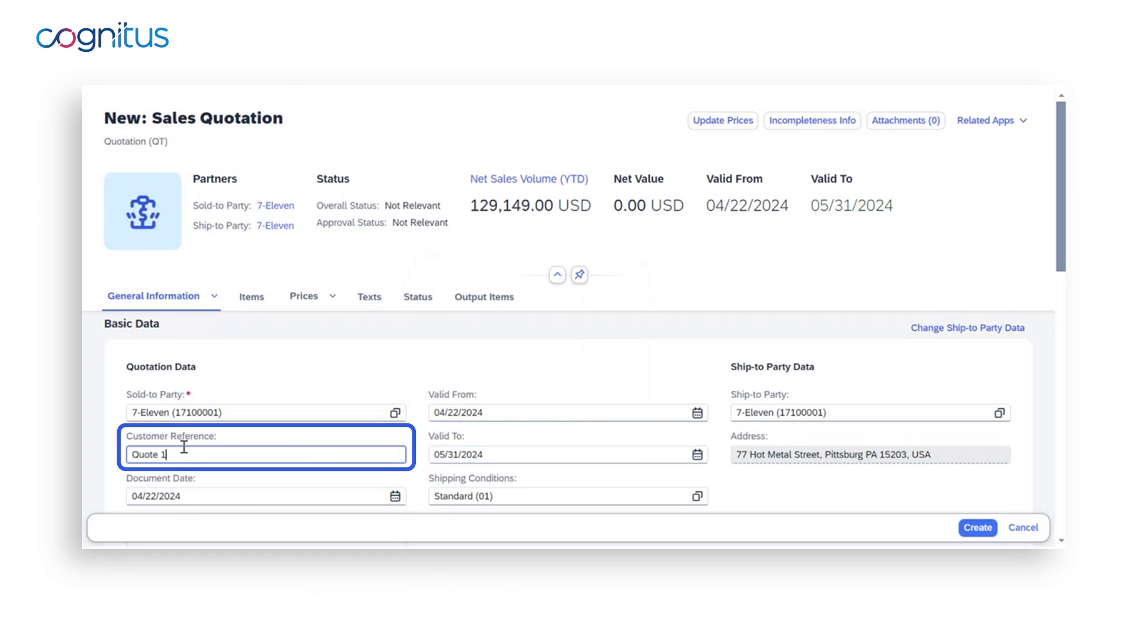
pyautogui.click(253, 298)
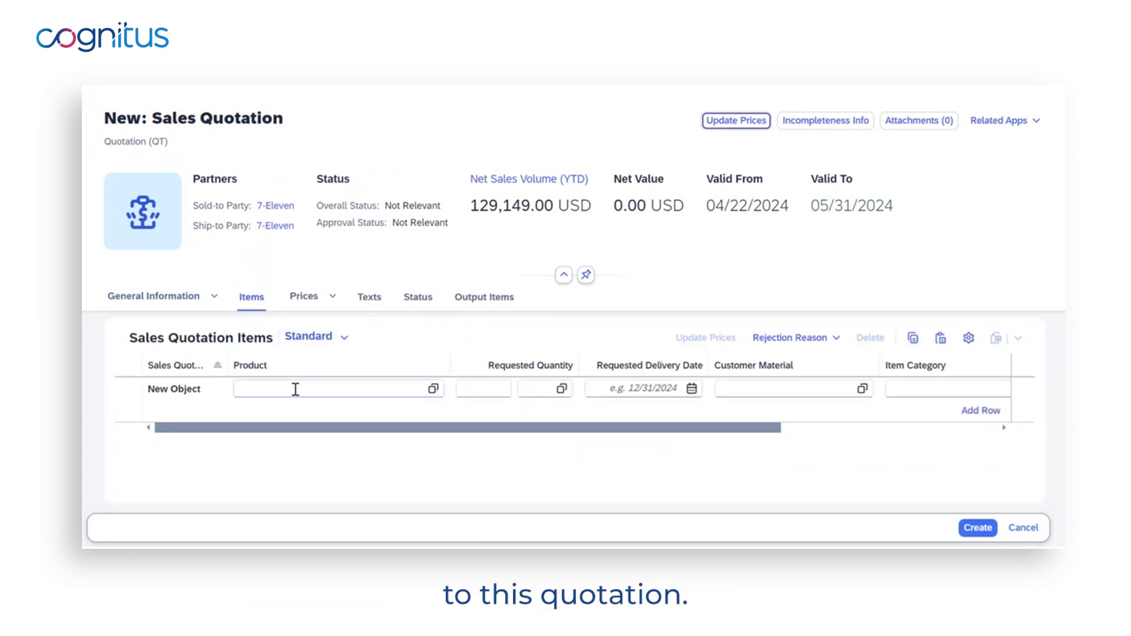
# Add product TG11 with quantity 10 as the first item.
pyautogui.click(295, 389)
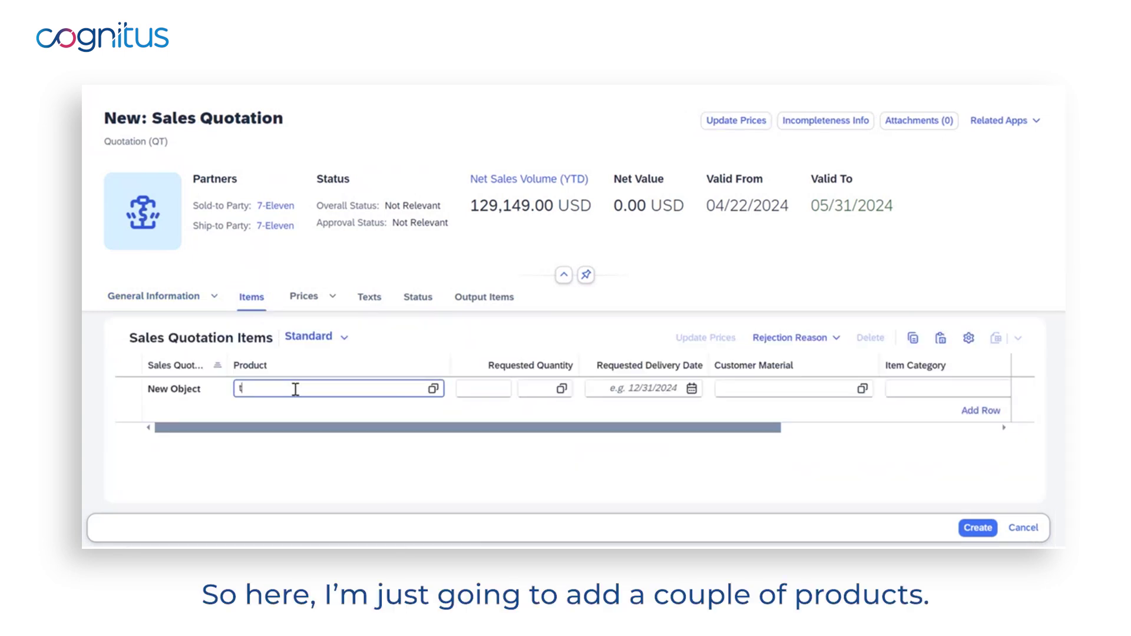
pyautogui.press('Tab')
pyautogui.write('10')
pyautogui.press('Return')
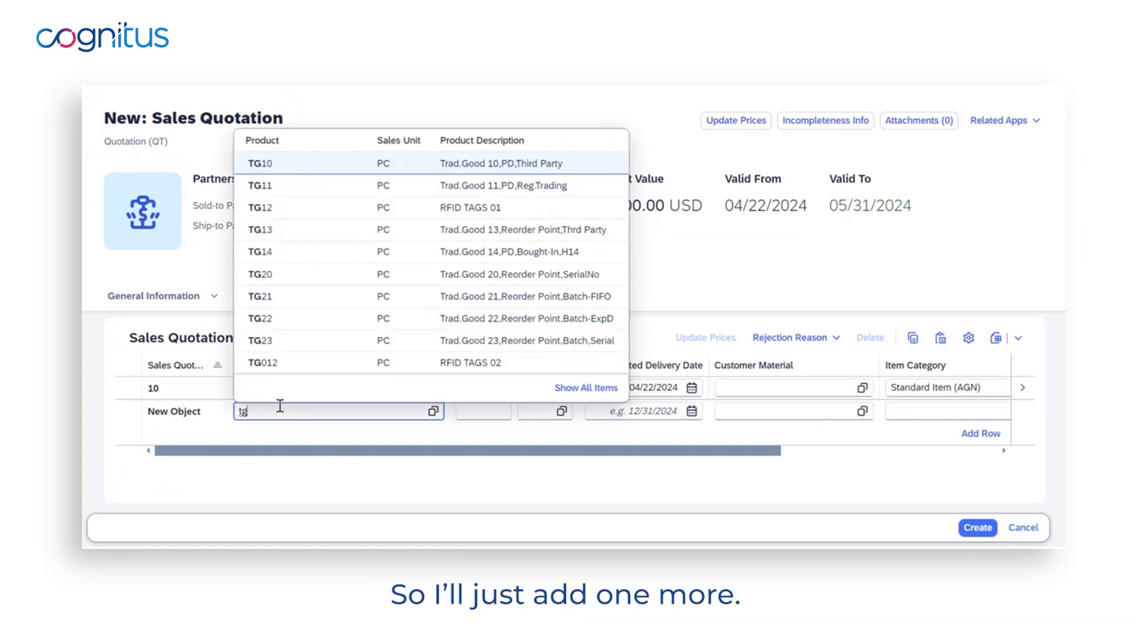
# Add product TG10 with quantity 11 and create the quotation.
pyautogui.write('10')
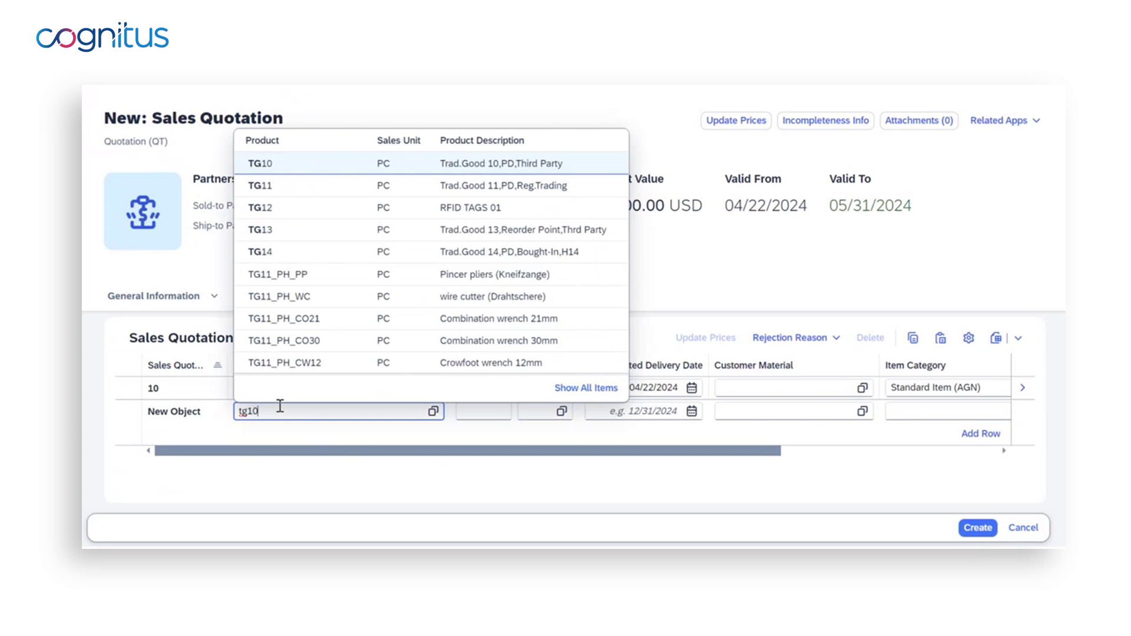
pyautogui.press('Tab')
pyautogui.write('11')
pyautogui.click(280, 410)
pyautogui.press('Return')
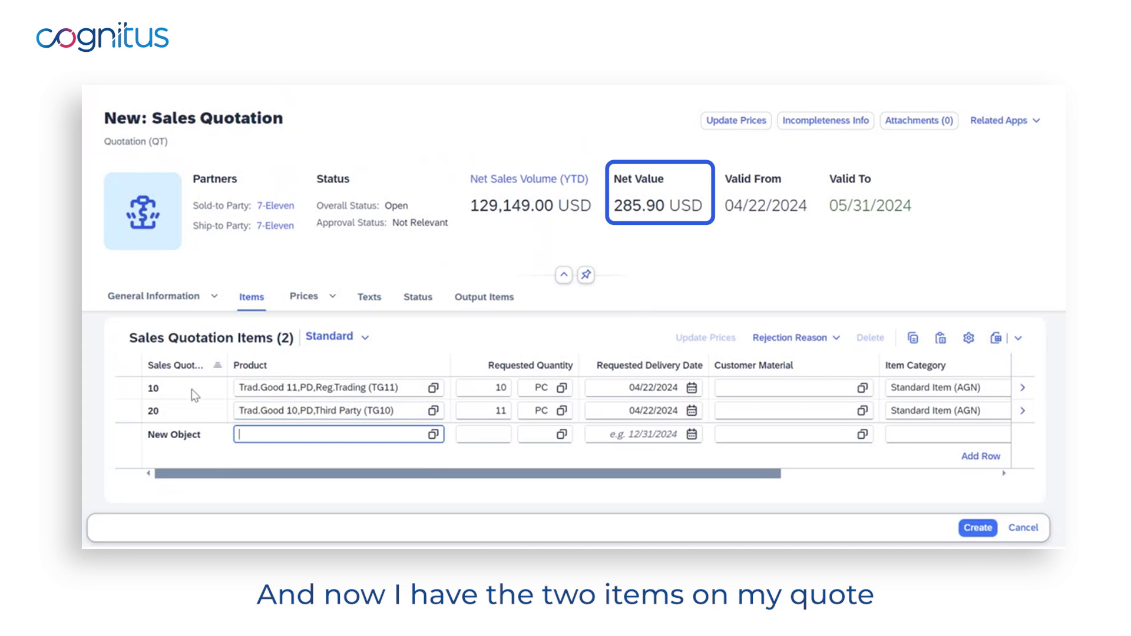
pyautogui.click(976, 529)
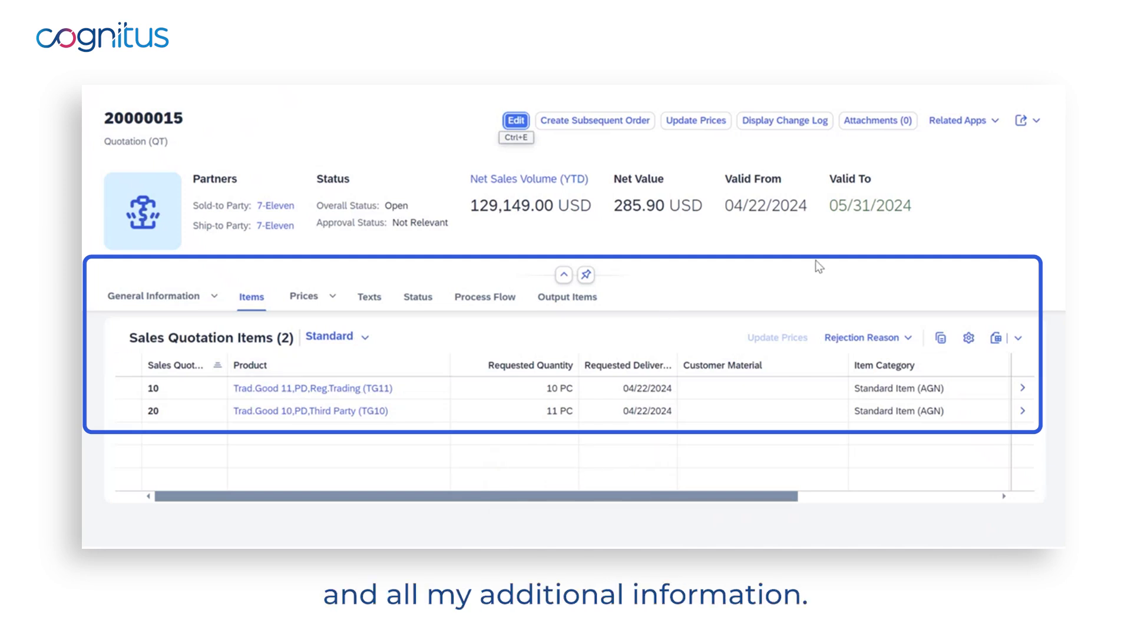
# Go back from saved quotation 20000015 to the My Home launchpad.
pyautogui.hotkey('alt', 'Left')
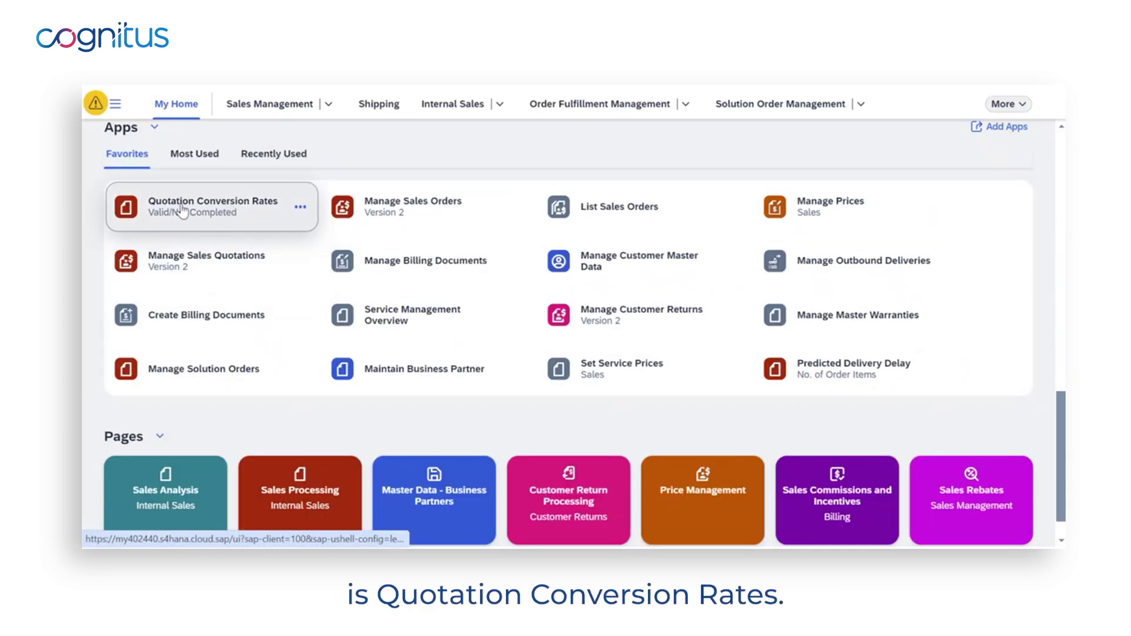
# Launch the Quotation Conversion Rates tile from the My Home favorites.
pyautogui.click(184, 209)
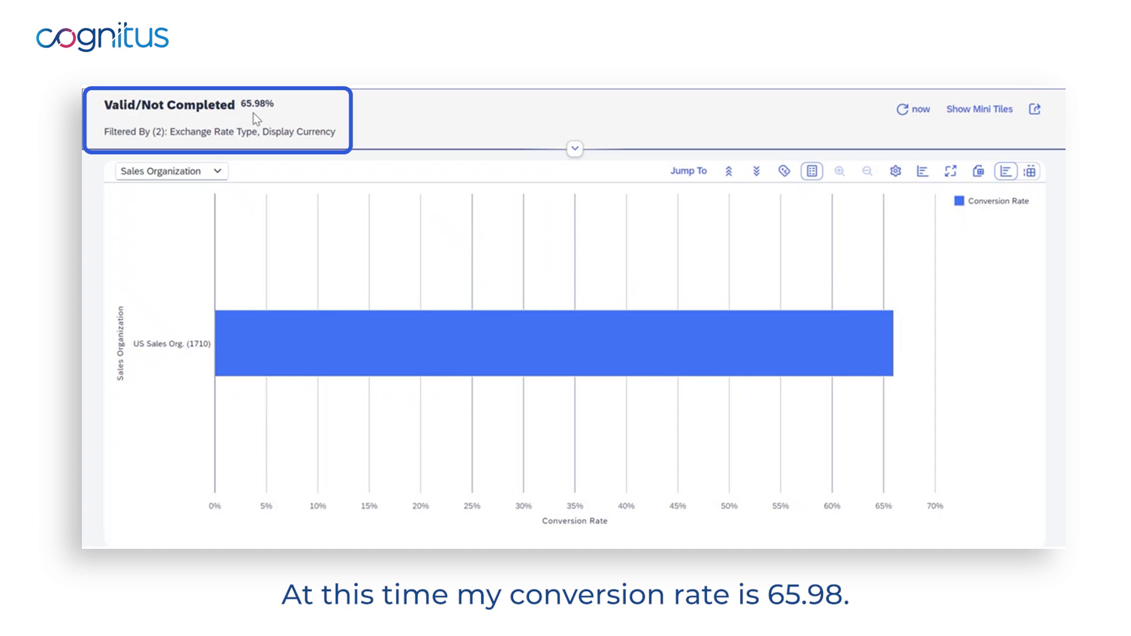
# Drill US Sales Org. down by customer, then Domestic Customer US 4 down by product.
pyautogui.click(434, 336)
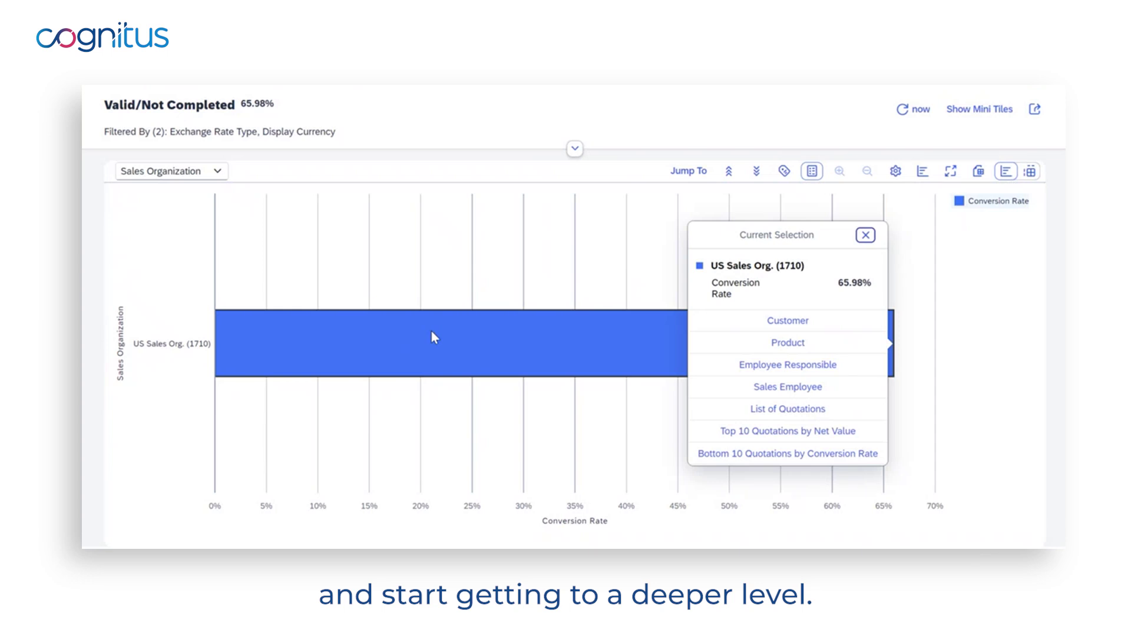
pyautogui.click(788, 323)
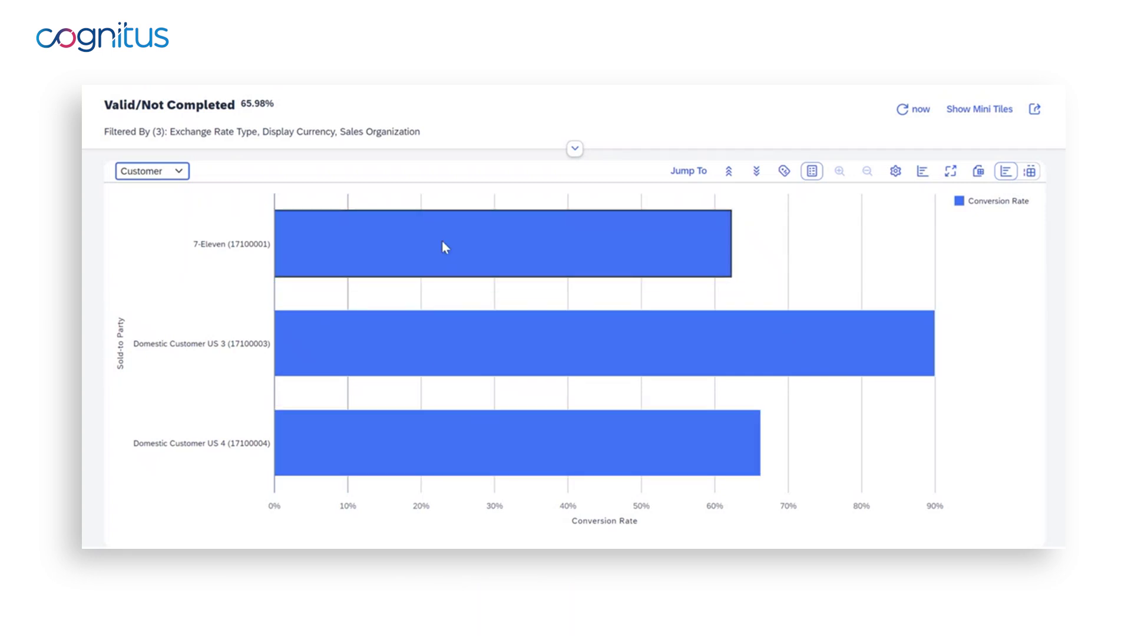
pyautogui.click(373, 453)
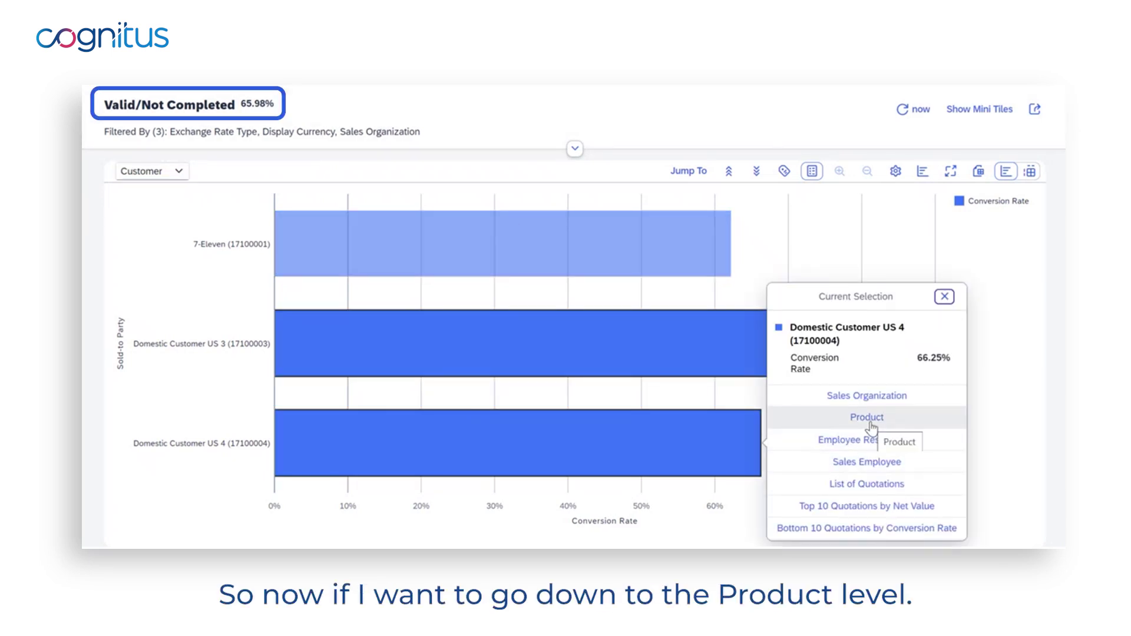
pyautogui.click(869, 419)
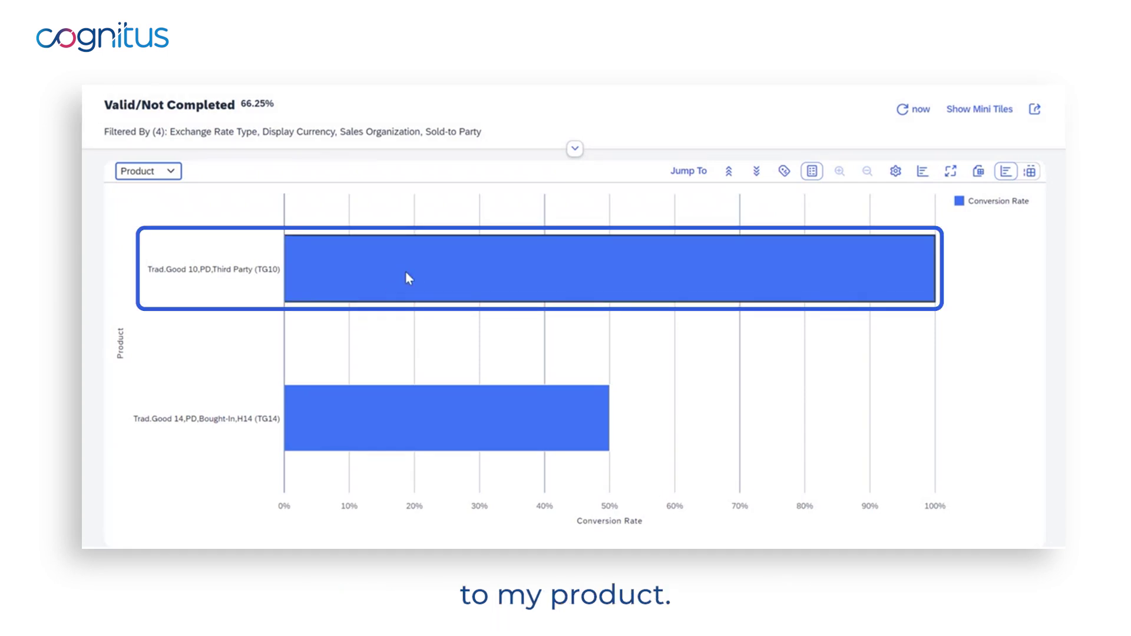
# List the quotations behind product TG14, then go back to the customer chart.
pyautogui.click(416, 434)
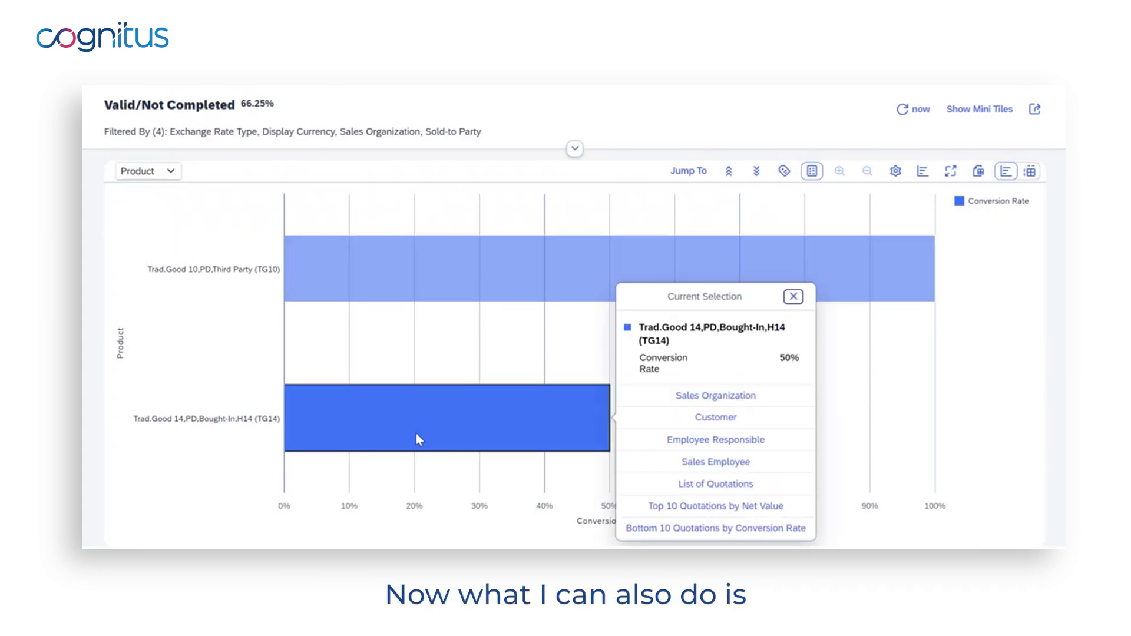
pyautogui.click(715, 485)
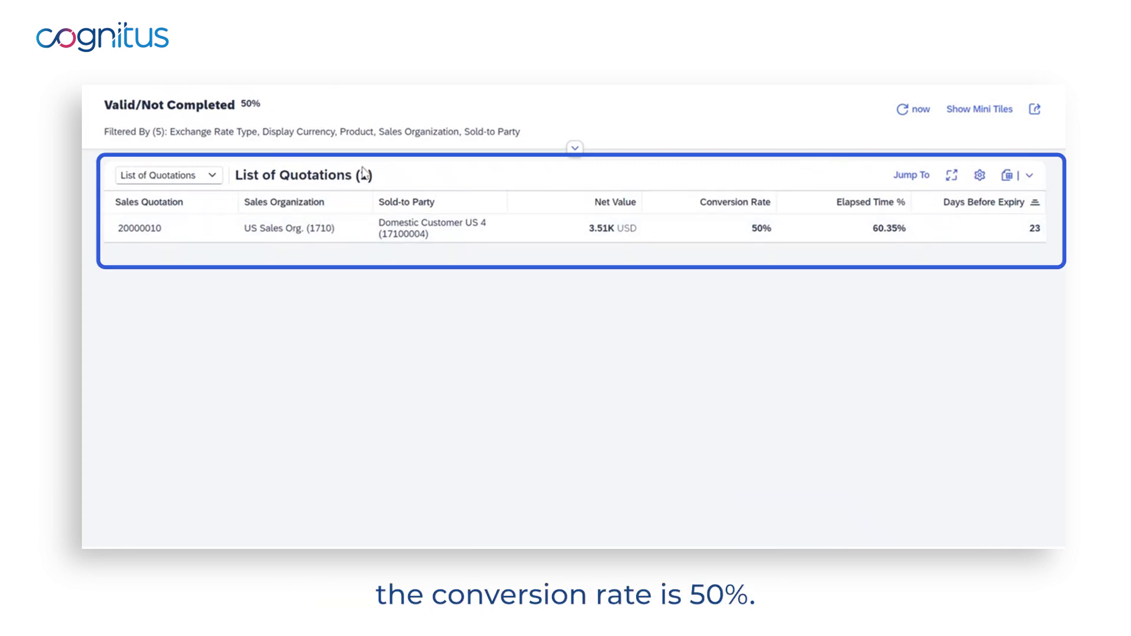
pyautogui.click(116, 84)
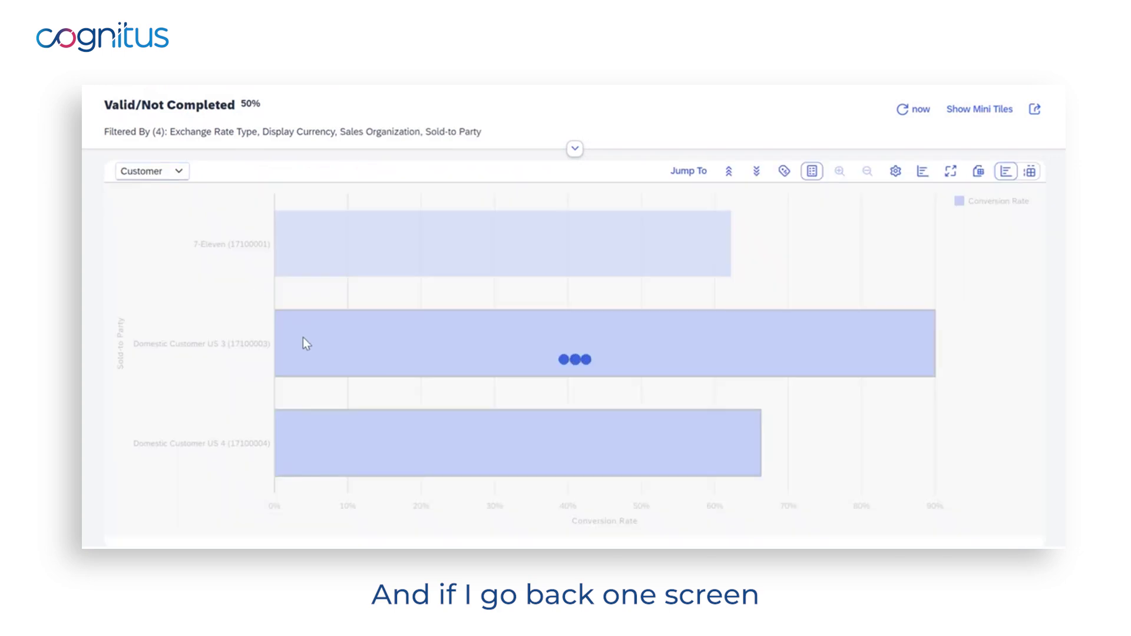
# Break Domestic Customer US 4 down by product again and view it as a table.
pyautogui.click(319, 342)
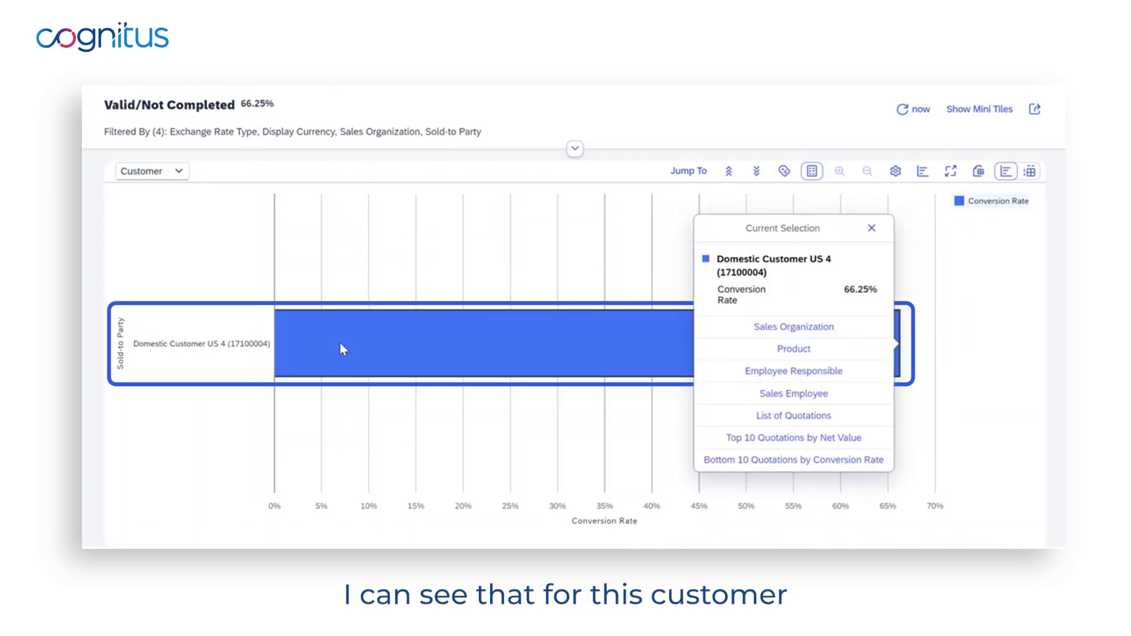
pyautogui.click(789, 349)
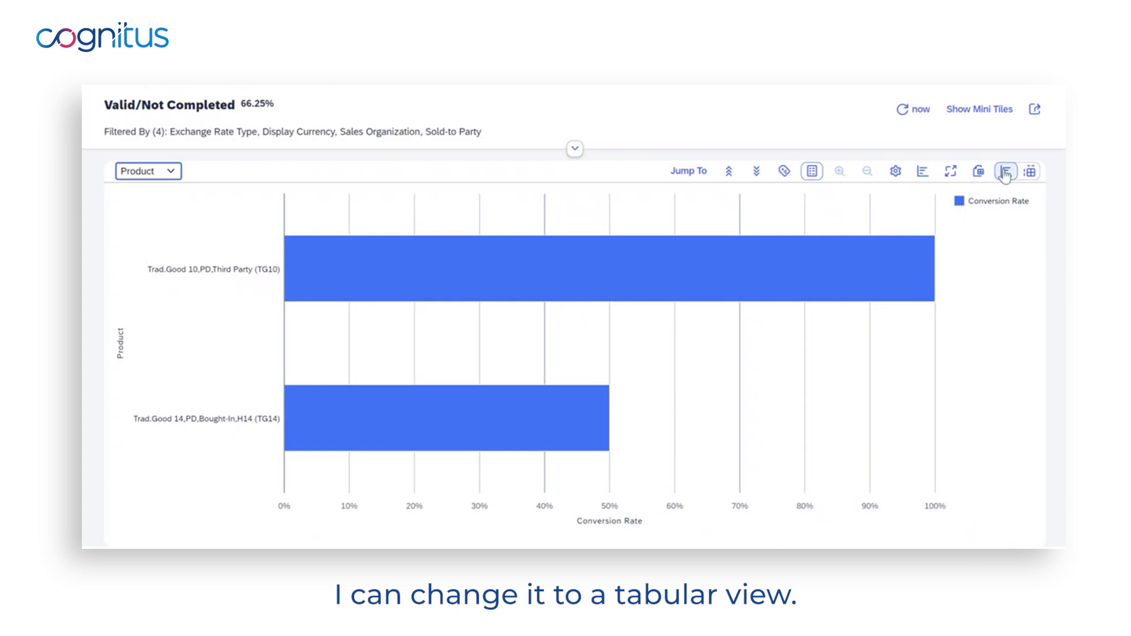
pyautogui.click(1029, 172)
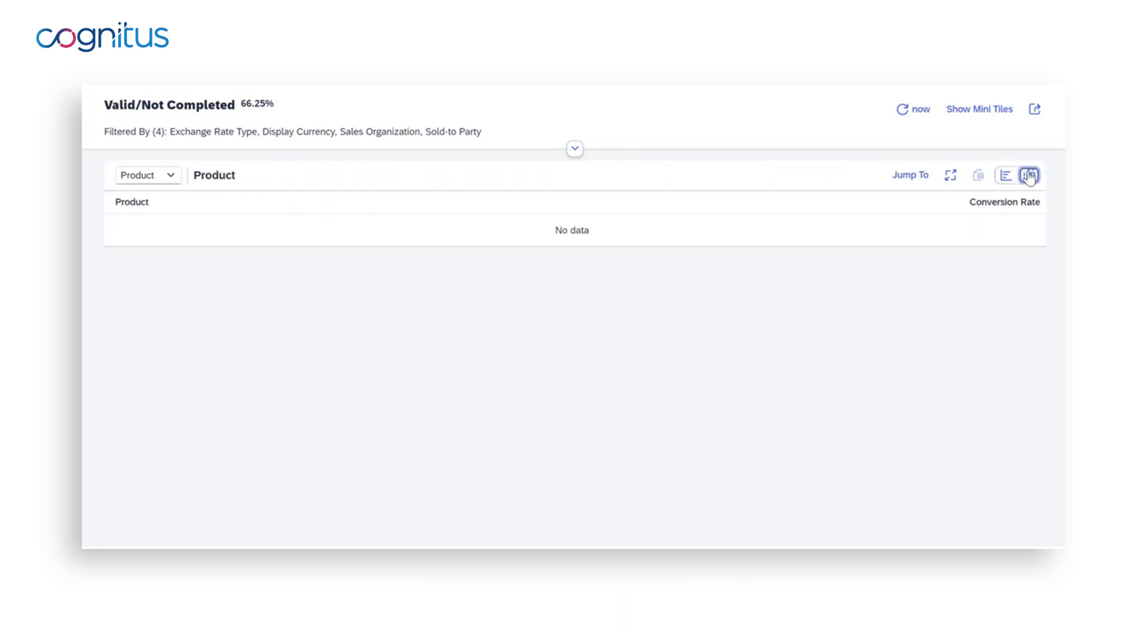